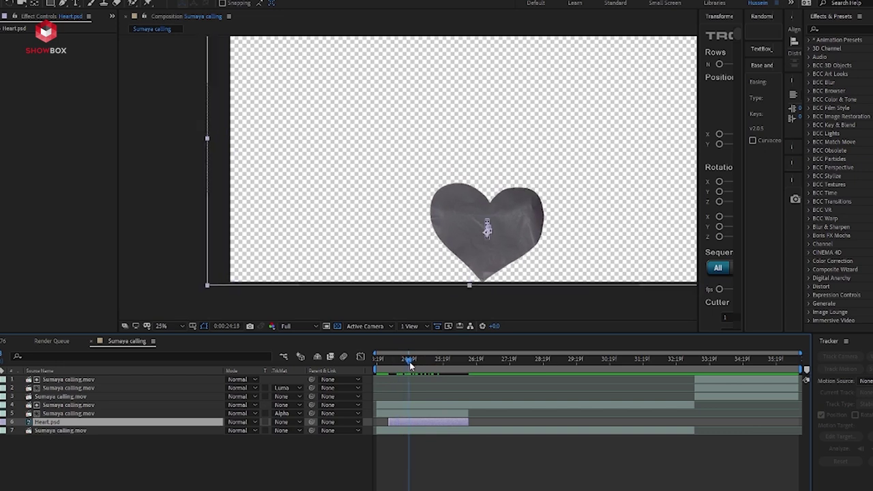
# Examine the Heart.psd layer and the alpha-matted clip above it by scrubbing around 24 seconds
pyautogui.moveTo(485, 263); pyautogui.dragTo(434, 308)
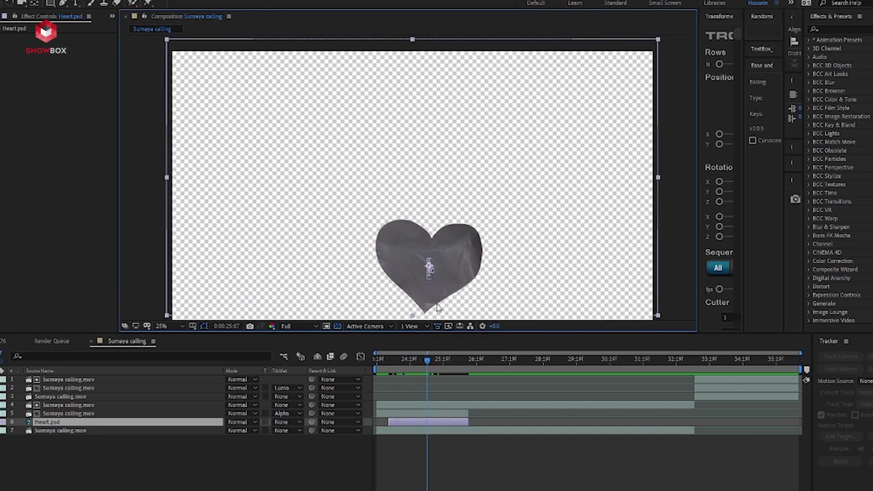
pyautogui.moveTo(407, 362)
pyautogui.mouseDown()
pyautogui.moveTo(426, 363)
pyautogui.moveTo(411, 365)
pyautogui.mouseUp()
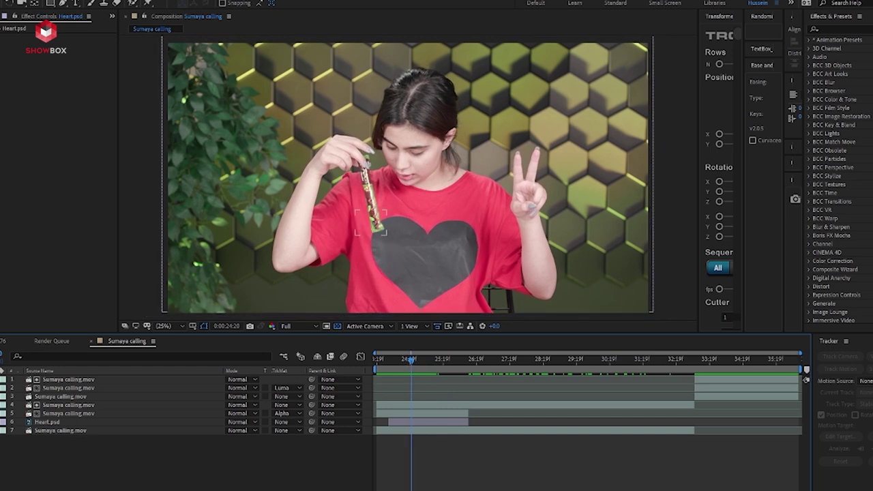
pyautogui.click(53, 413)
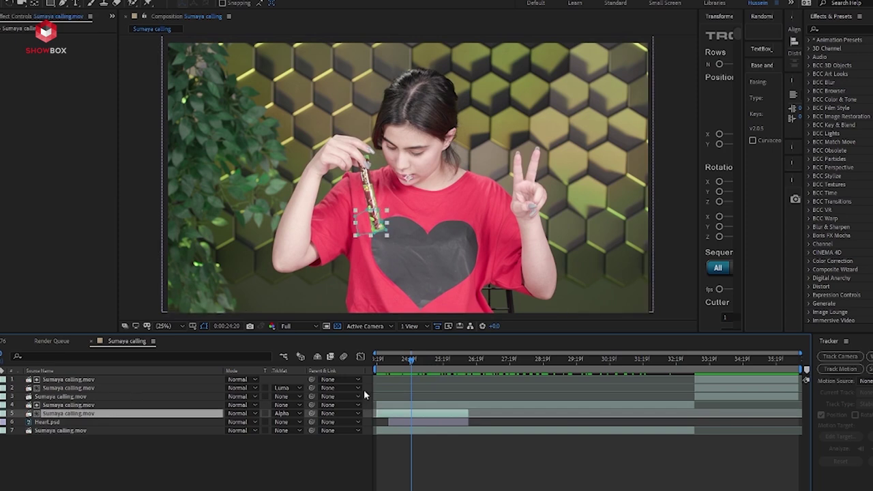
pyautogui.moveTo(407, 362); pyautogui.dragTo(383, 363)
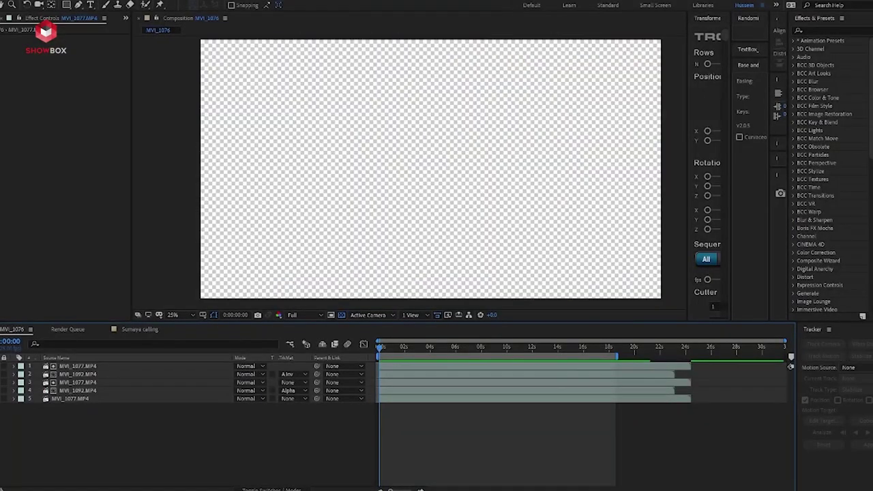
# Isolate the bottom MVI_1077.MP4 layer in MVI_1076, locate its source clip in the project, and preview the desk footage
pyautogui.click(50, 401)
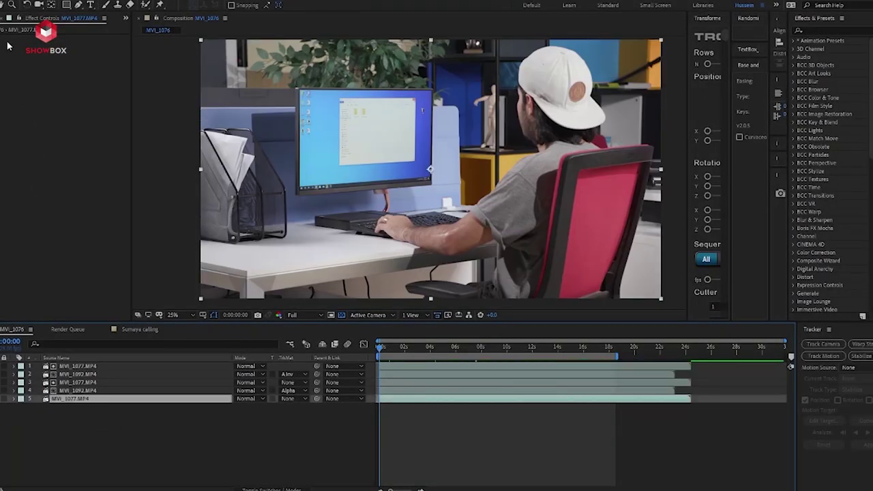
pyautogui.click(1, 19)
pyautogui.click(29, 228)
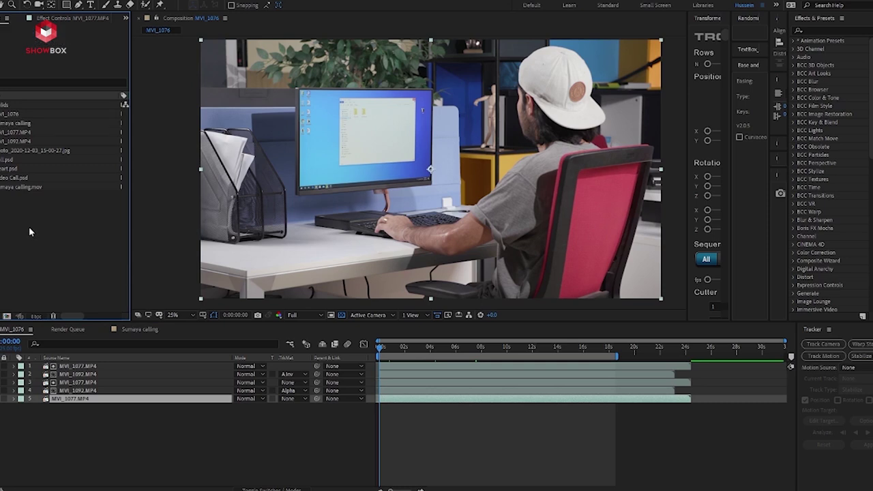
pyautogui.click(10, 123)
pyautogui.click(10, 132)
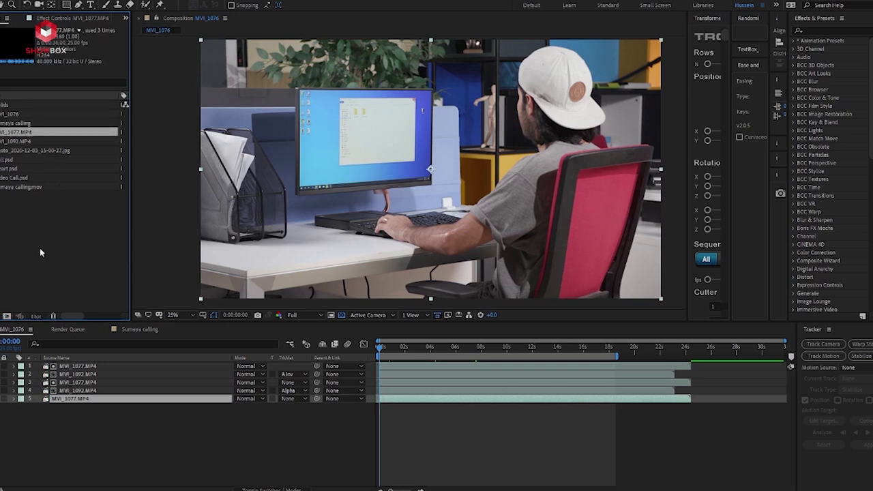
pyautogui.press('space')
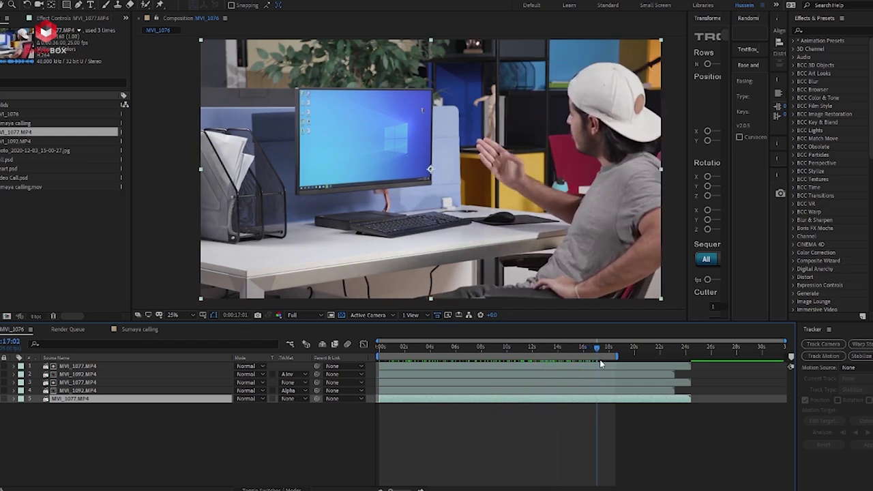
pyautogui.moveTo(610, 362); pyautogui.dragTo(446, 360)
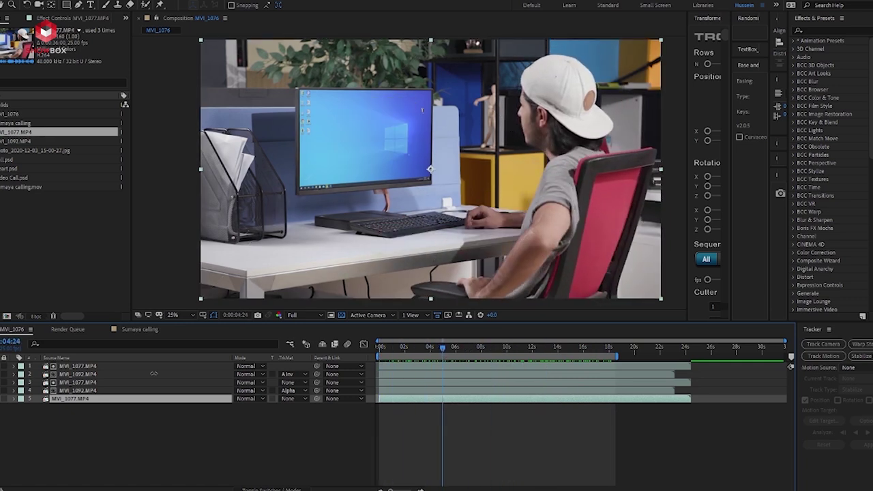
# Isolate the masked monitor-screen layer, the middle MVI_1077.MP4, and scrub through it
pyautogui.click(76, 384)
pyautogui.click(0, 399)
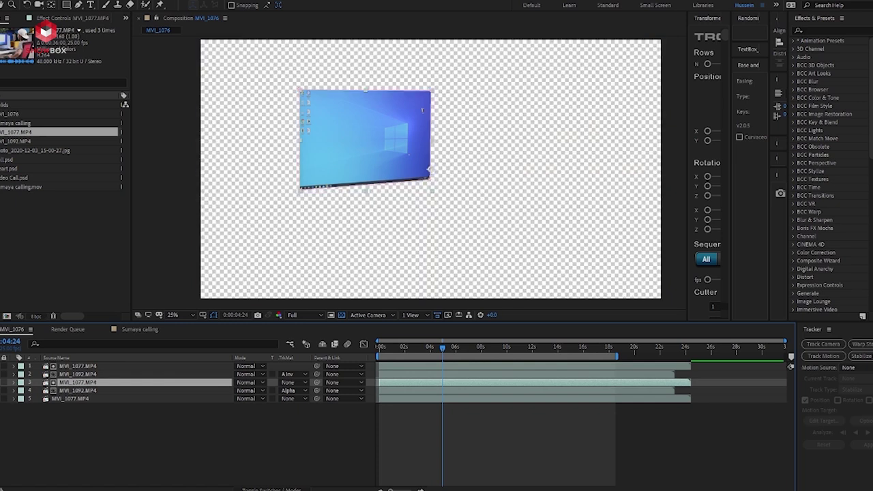
pyautogui.moveTo(381, 354); pyautogui.dragTo(444, 354)
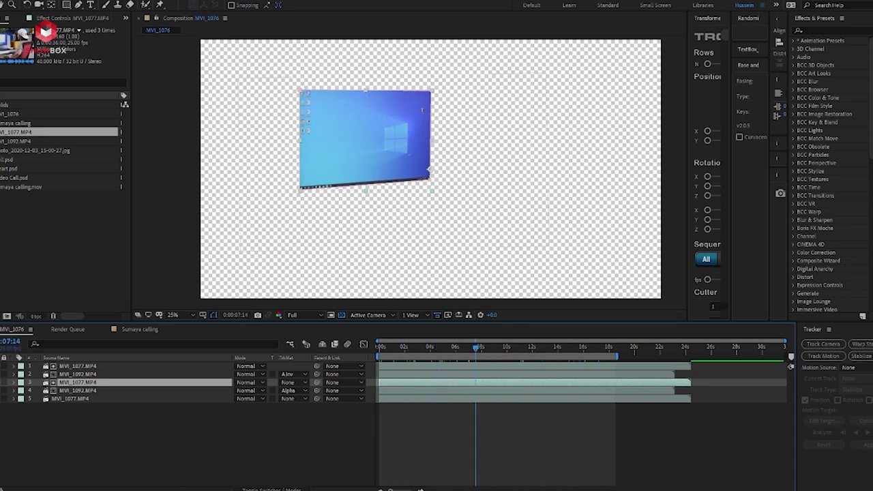
# Isolate the lower MVI_1092.MP4 layer, alpha-matted to the monitor screen, and scrub toward the start
pyautogui.click(1, 390)
pyautogui.click(69, 391)
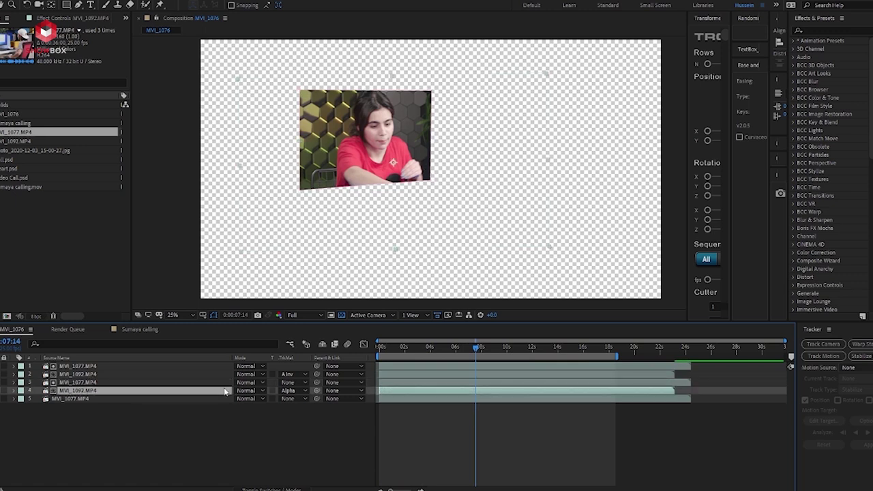
pyautogui.moveTo(470, 346); pyautogui.dragTo(397, 364)
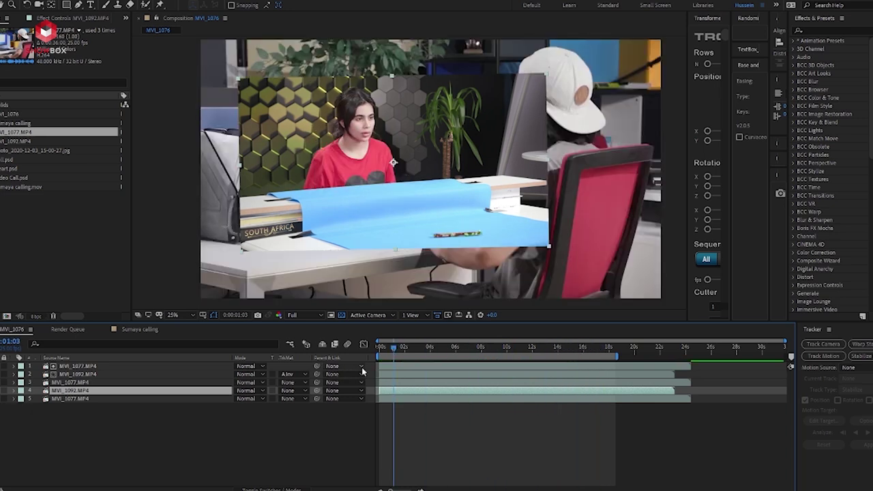
# Scrub the unmatted MVI_1092.MP4 footage over the desk shot to examine the hand reaching across the blue paper
pyautogui.moveTo(384, 348); pyautogui.dragTo(398, 349)
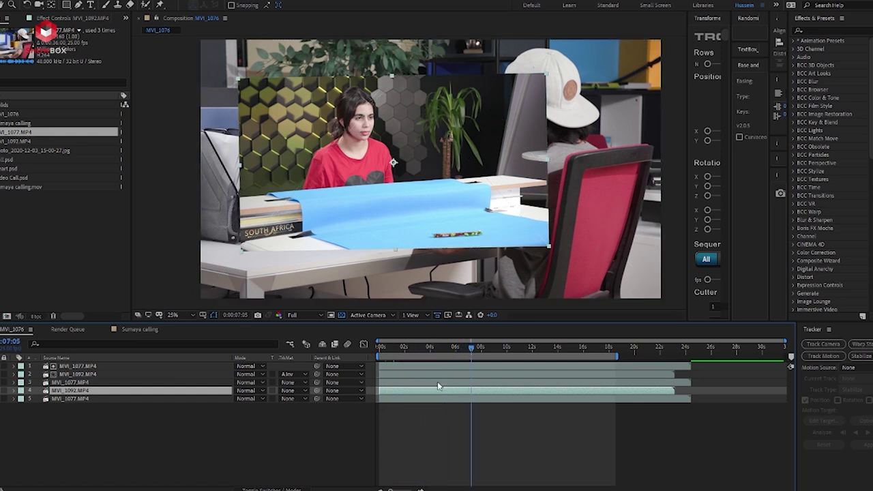
pyautogui.moveTo(471, 348)
pyautogui.mouseDown()
pyautogui.moveTo(495, 351)
pyautogui.moveTo(478, 352)
pyautogui.mouseUp()
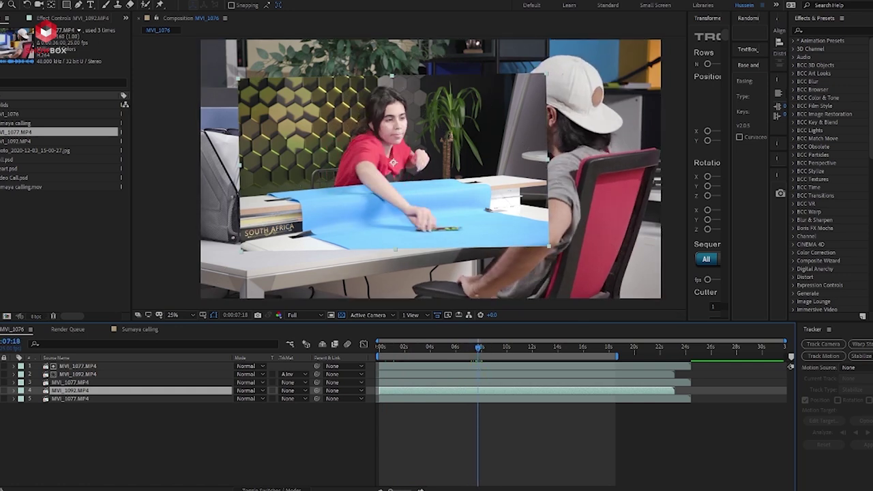
pyautogui.click(438, 349)
pyautogui.moveTo(450, 351); pyautogui.dragTo(465, 354)
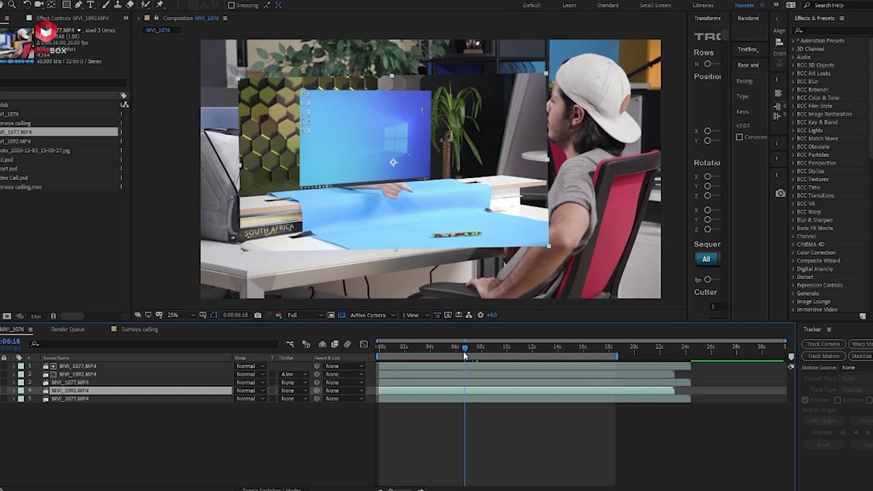
# Preview the matted video call inside the monitor between about 6 and 8 seconds
pyautogui.click(476, 349)
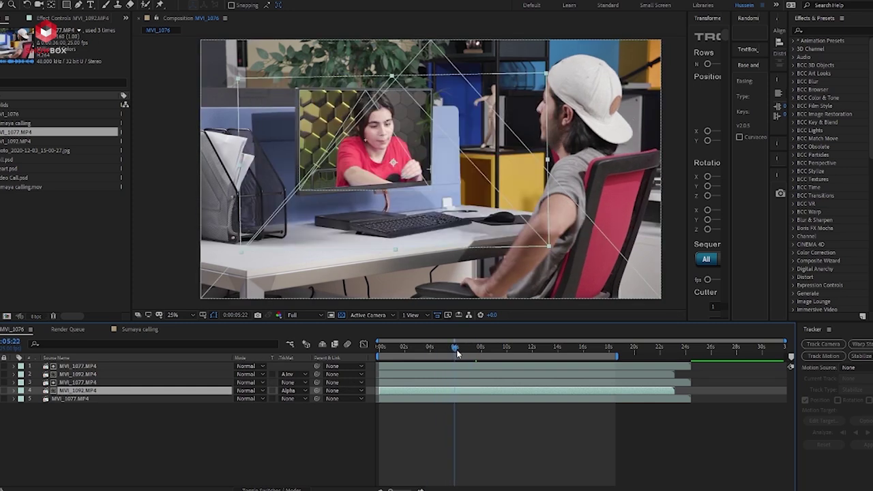
pyautogui.moveTo(456, 349); pyautogui.dragTo(487, 352)
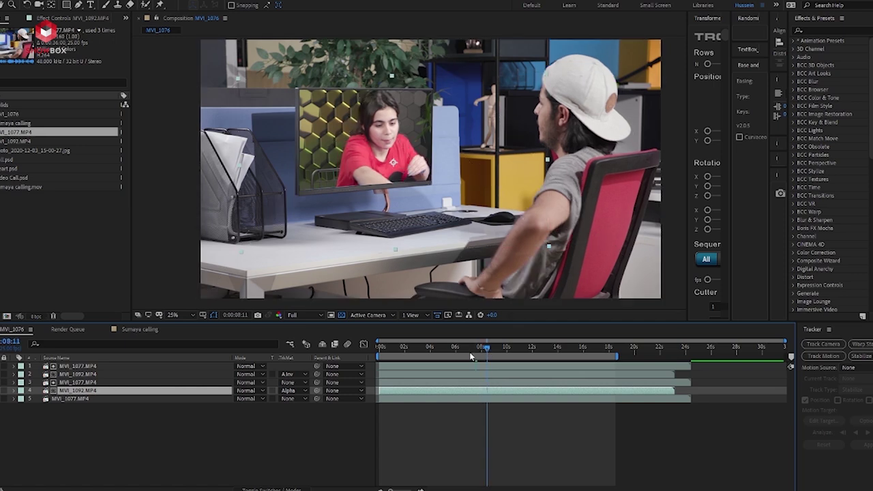
pyautogui.press('space')
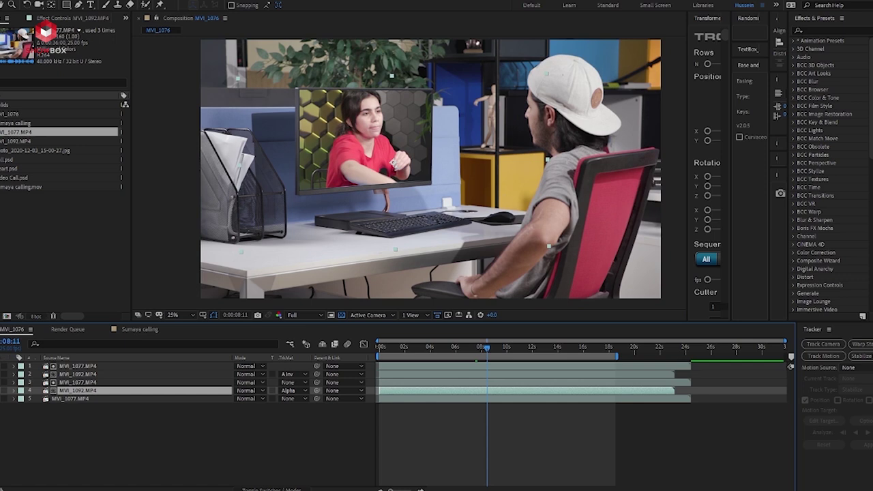
# Isolate the masked hand layer, the upper MVI_1092.MP4, and remove its alpha inverted track matte
pyautogui.click(66, 367)
pyautogui.click(75, 374)
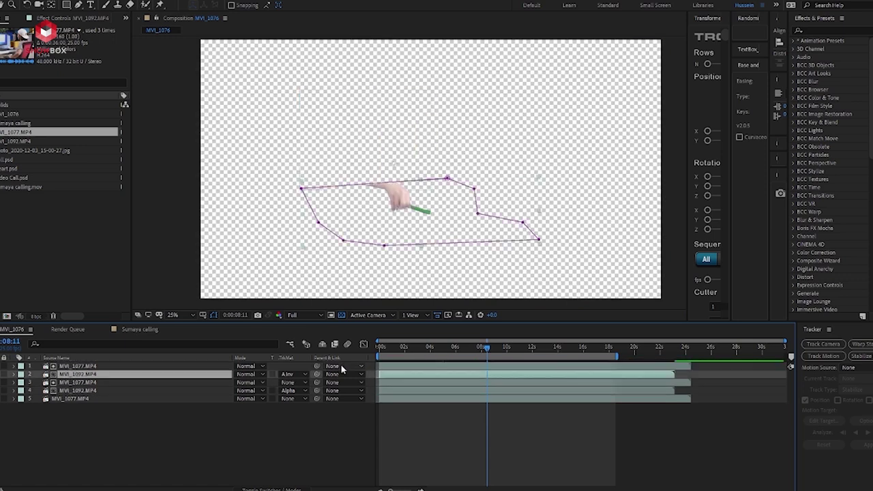
pyautogui.click(299, 384)
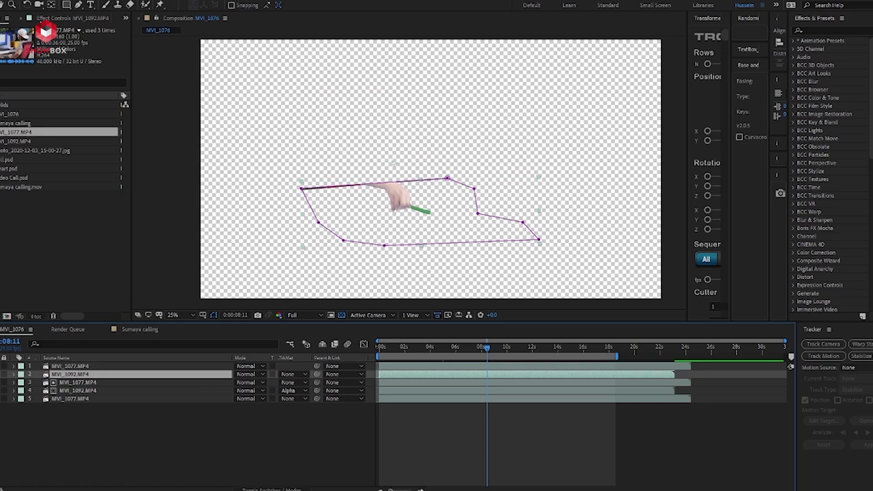
# Turn off the Keylight effect on the upper MVI_1092.MP4 layer and scrub through the hand's reach over the blue paper
pyautogui.click(60, 18)
pyautogui.click(1, 38)
pyautogui.moveTo(472, 349)
pyautogui.mouseDown()
pyautogui.moveTo(455, 348)
pyautogui.moveTo(486, 352)
pyautogui.mouseUp()
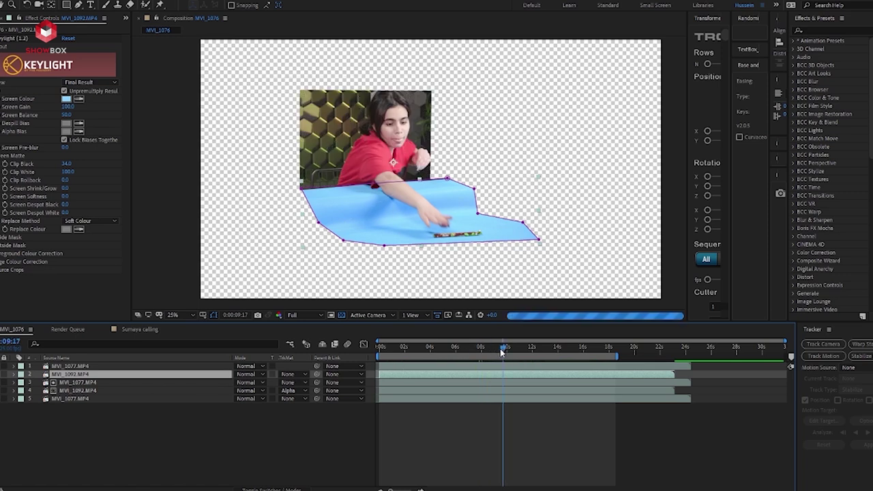
# Scrub back to about 7 seconds and set the upper MVI_1092.MP4 layer's track matte to Alpha Inverted
pyautogui.moveTo(503, 352); pyautogui.dragTo(478, 348)
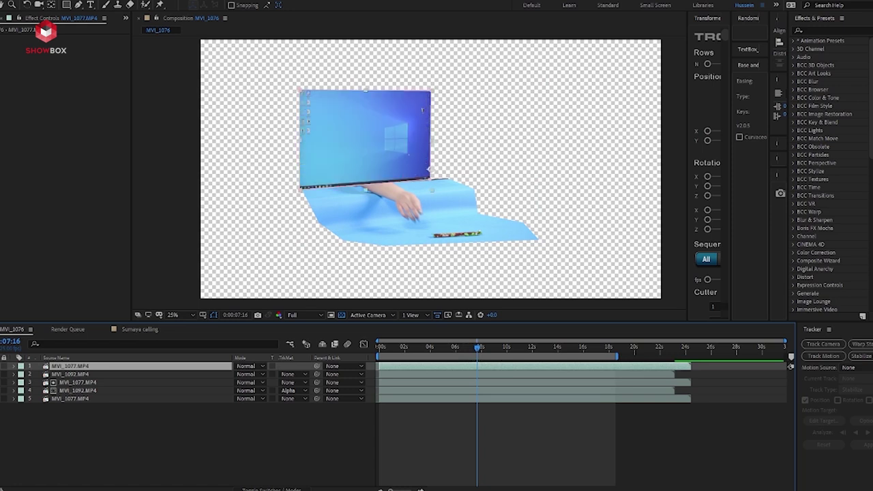
pyautogui.click(49, 374)
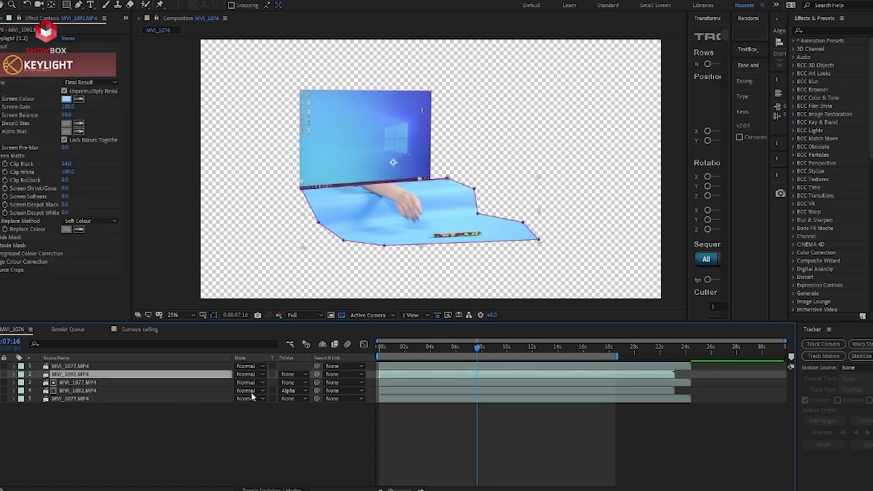
pyautogui.click(294, 403)
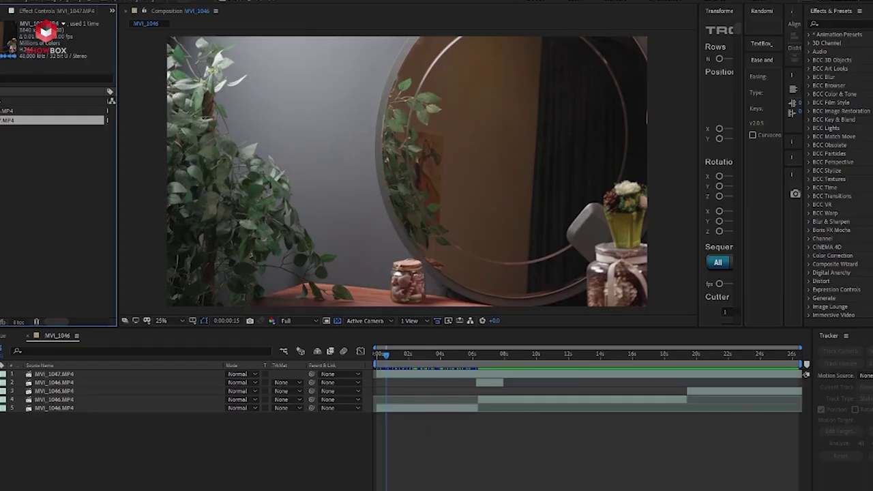
# Examine the two source clips in the project and the four MVI_1046.MP4 layers beneath MVI_1047.MP4
pyautogui.click(8, 130)
pyautogui.moveTo(8, 128); pyautogui.dragTo(42, 164)
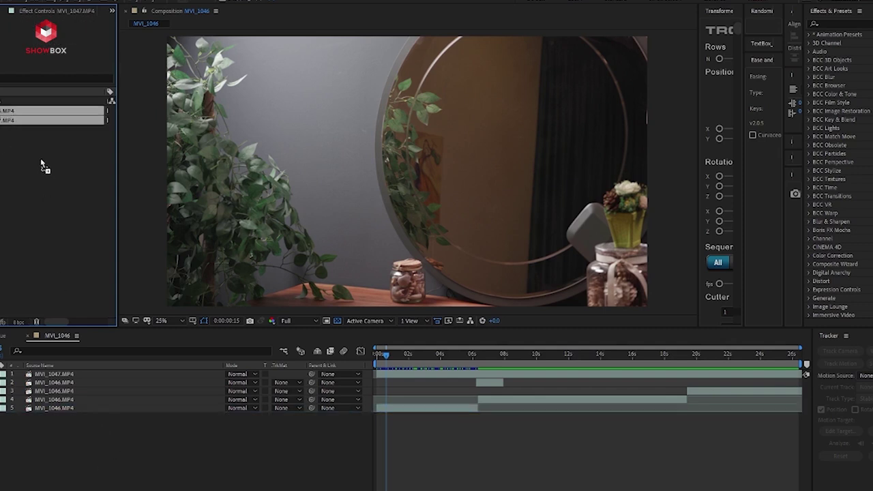
pyautogui.moveTo(76, 431); pyautogui.dragTo(53, 386)
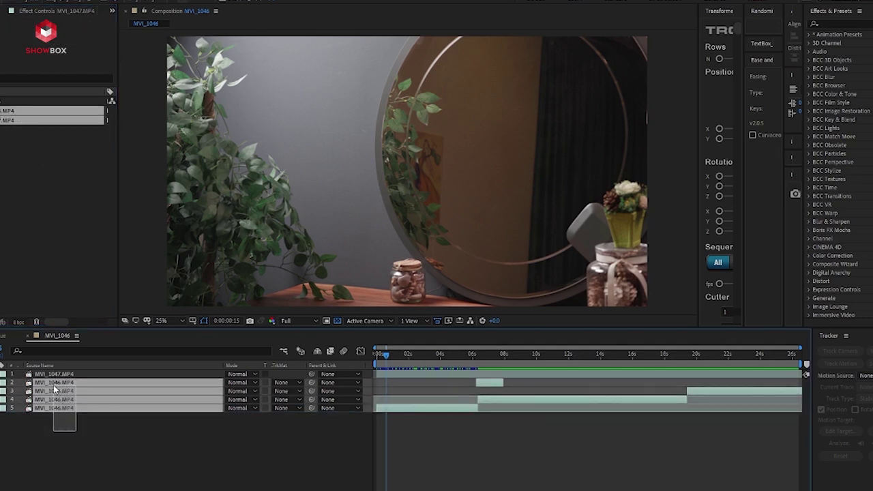
pyautogui.click(68, 373)
pyautogui.click(79, 421)
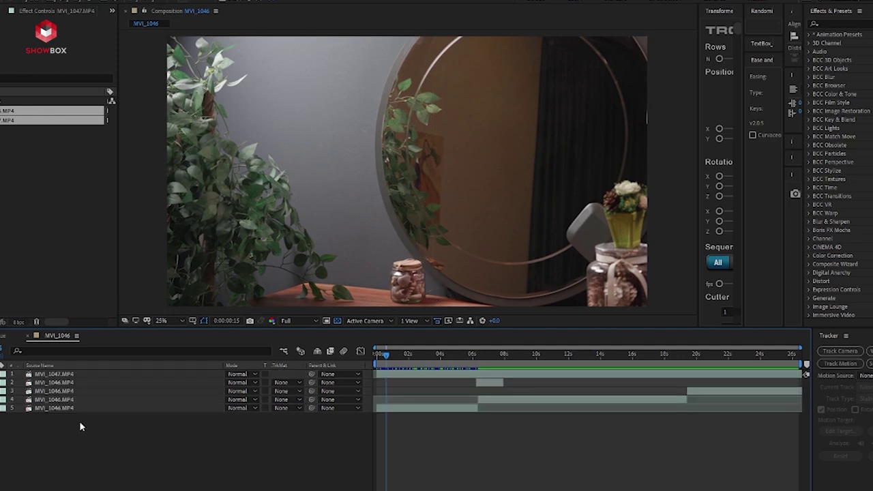
# Scrub through the three consecutive long MVI_1046.MP4 segments from the start to the end of the timeline
pyautogui.click(93, 408)
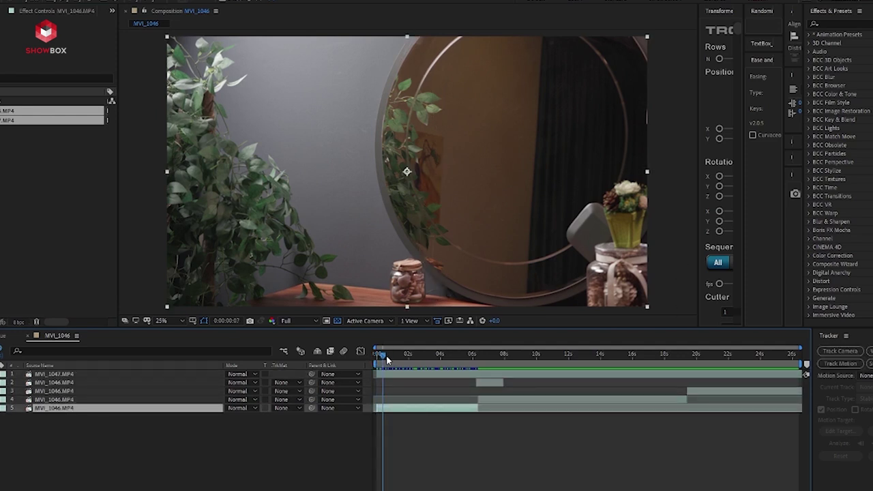
pyautogui.moveTo(380, 358)
pyautogui.mouseDown()
pyautogui.moveTo(399, 358)
pyautogui.moveTo(377, 362)
pyautogui.mouseUp()
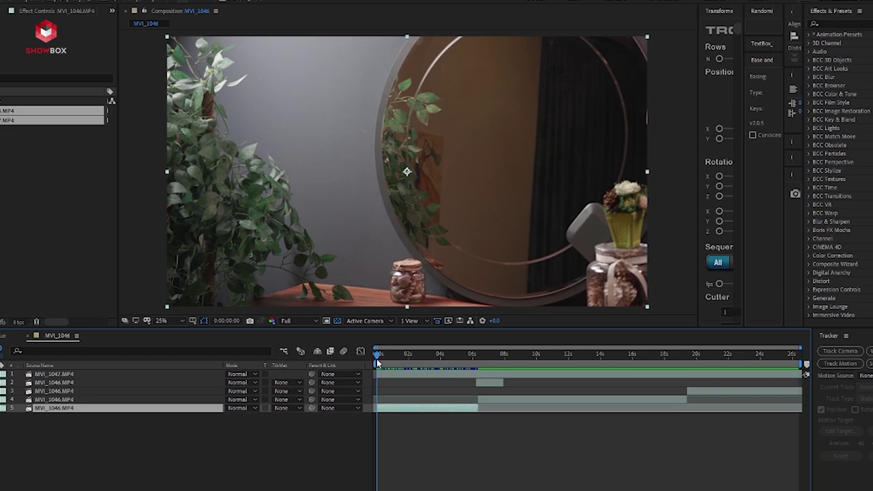
pyautogui.moveTo(442, 354); pyautogui.dragTo(486, 367)
pyautogui.click(496, 400)
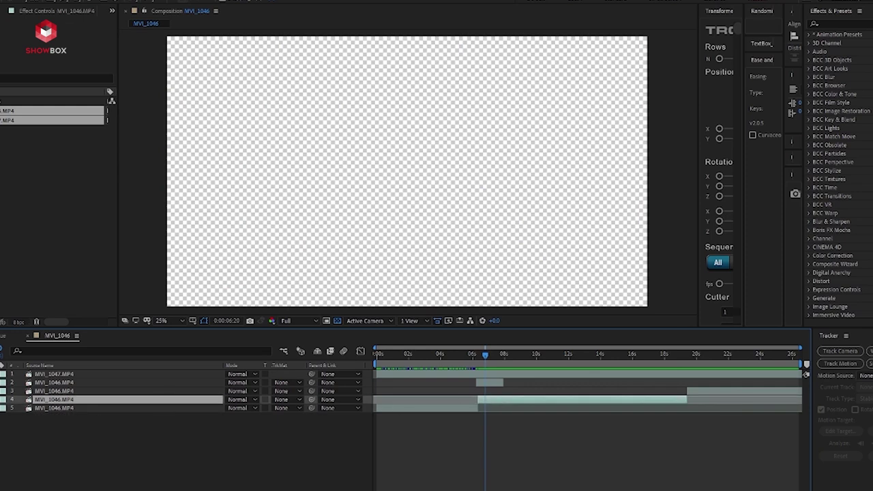
pyautogui.moveTo(493, 360); pyautogui.dragTo(709, 367)
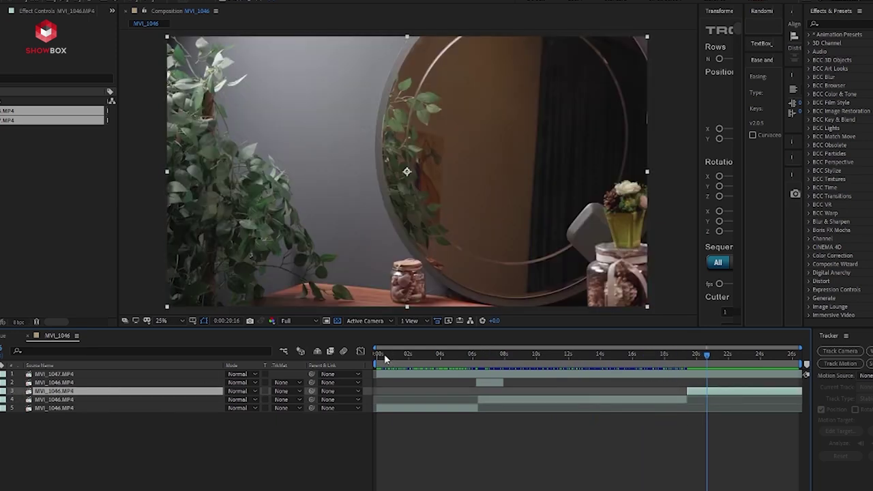
pyautogui.moveTo(396, 359); pyautogui.dragTo(686, 369)
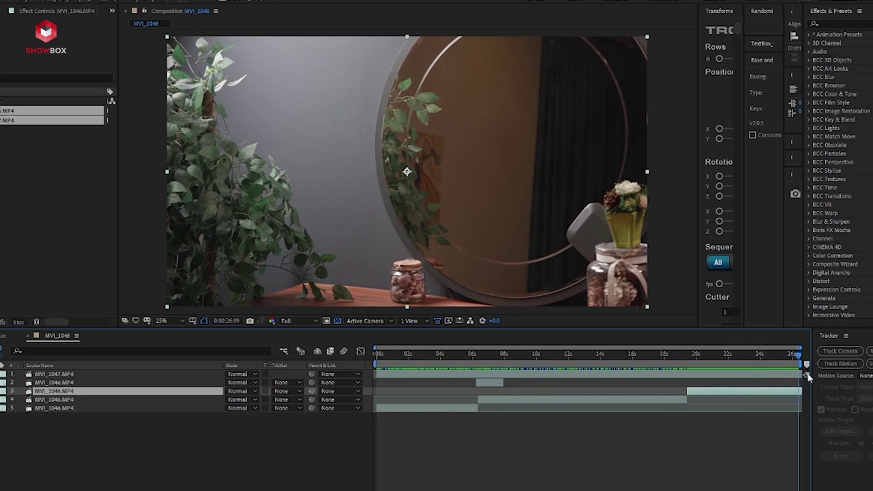
# Select the short MVI_1046.MP4 segment between about 6 and 8 seconds and scrub through its mirror reflection
pyautogui.press('Home')
pyautogui.click(496, 384)
pyautogui.moveTo(478, 355); pyautogui.dragTo(485, 358)
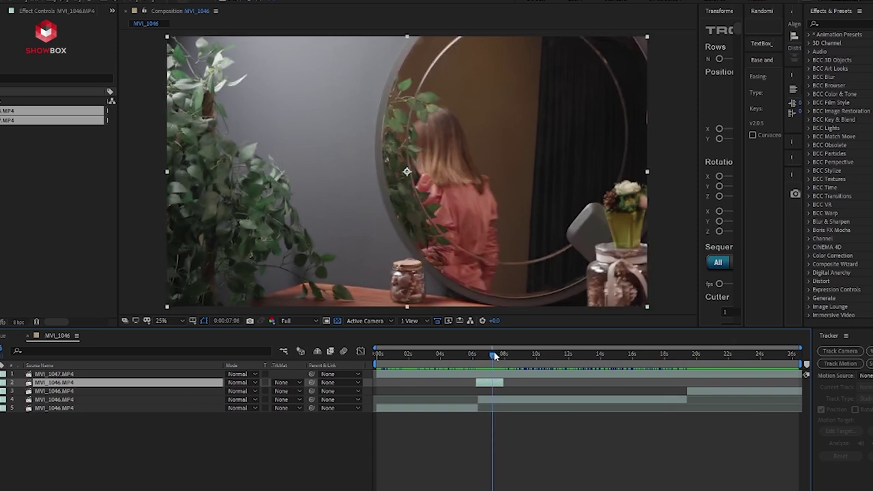
pyautogui.moveTo(476, 358); pyautogui.dragTo(500, 368)
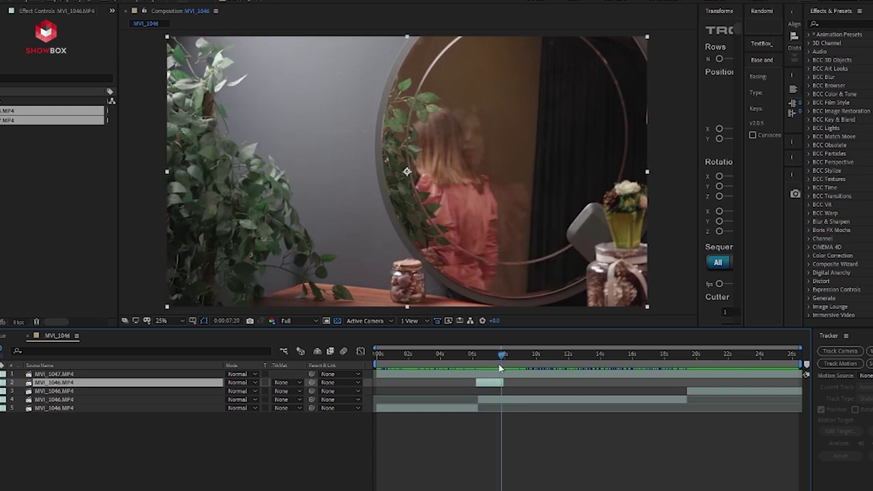
# Select the masked MVI_1047.MP4 reflection layer, toggle its visibility, and scrub to compare it with the MVI_1046.MP4 footage
pyautogui.click(489, 371)
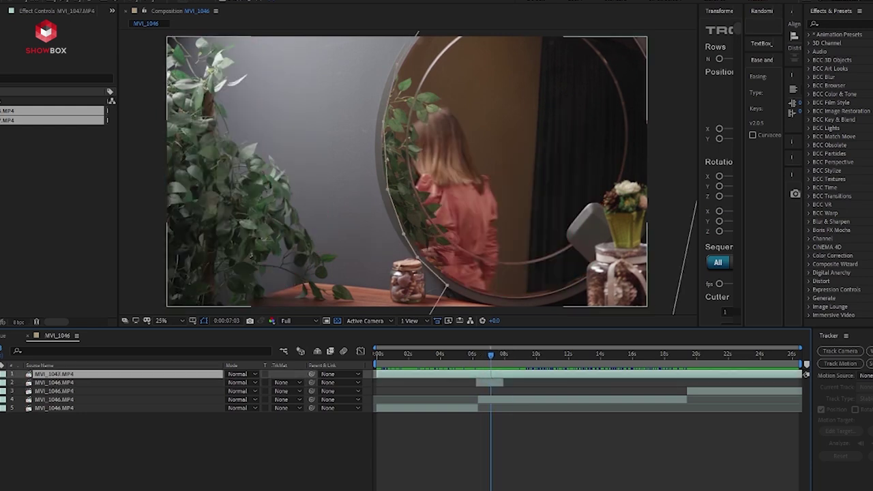
pyautogui.click(1, 374)
pyautogui.click(1, 374)
pyautogui.moveTo(493, 360); pyautogui.dragTo(526, 362)
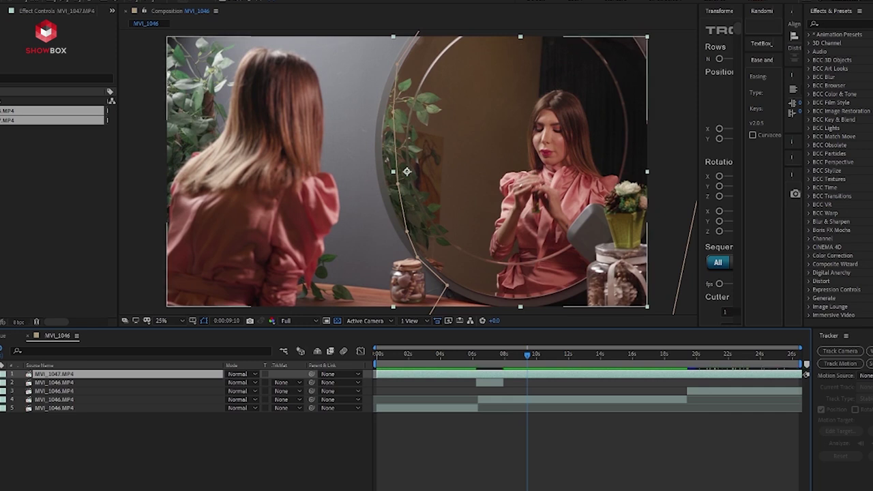
pyautogui.click(2, 400)
pyautogui.moveTo(525, 358); pyautogui.dragTo(418, 361)
pyautogui.click(436, 178)
pyautogui.moveTo(437, 163); pyautogui.dragTo(168, 152)
pyautogui.hotkey('ctrl', 'z')
# Scrub across the timeline to review the combined mirror composite
pyautogui.moveTo(417, 358); pyautogui.dragTo(614, 355)
pyautogui.click(404, 356)
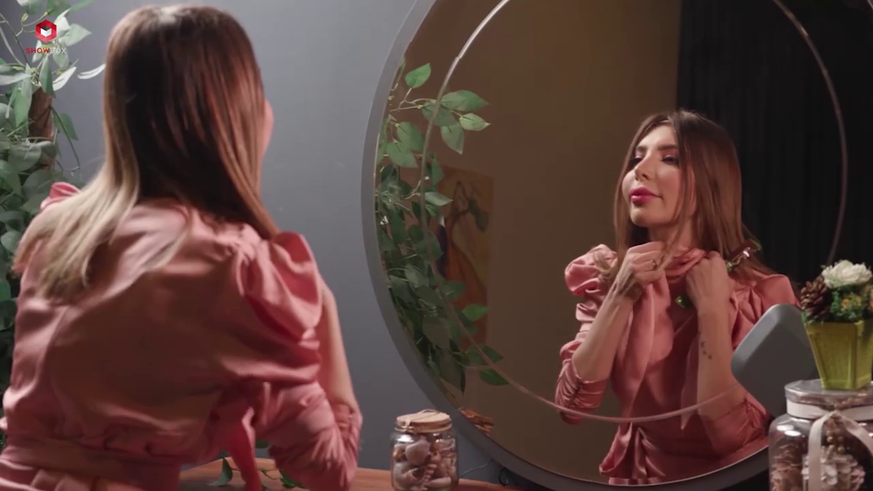